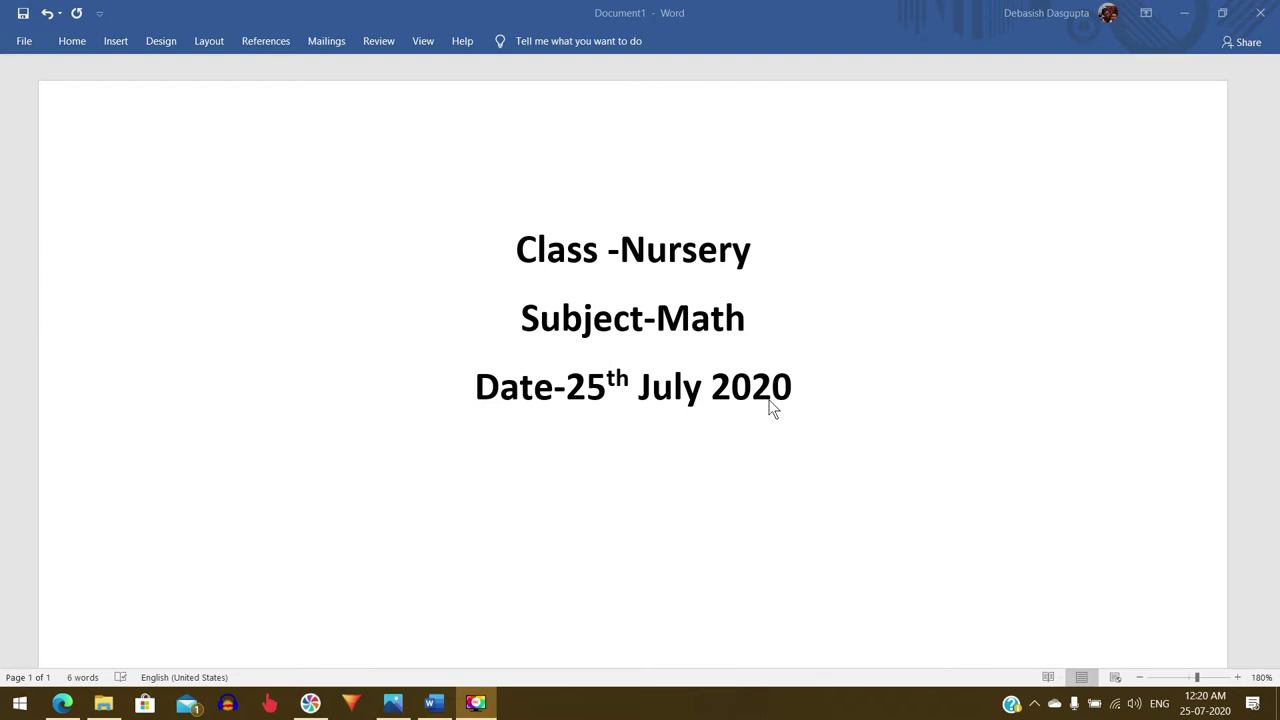
Switch to Microsoft Photos to show the worksheet photo with the rabbit maze
mouse_move(432, 708)
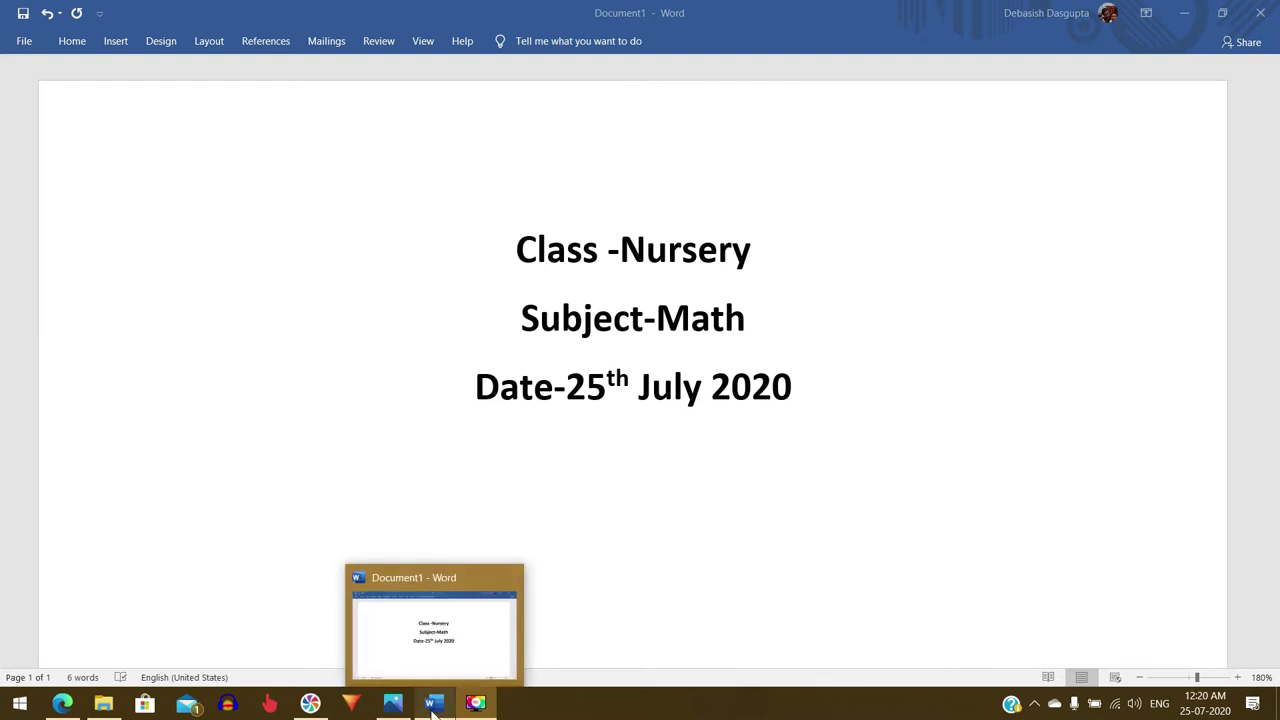
left_click(393, 703)
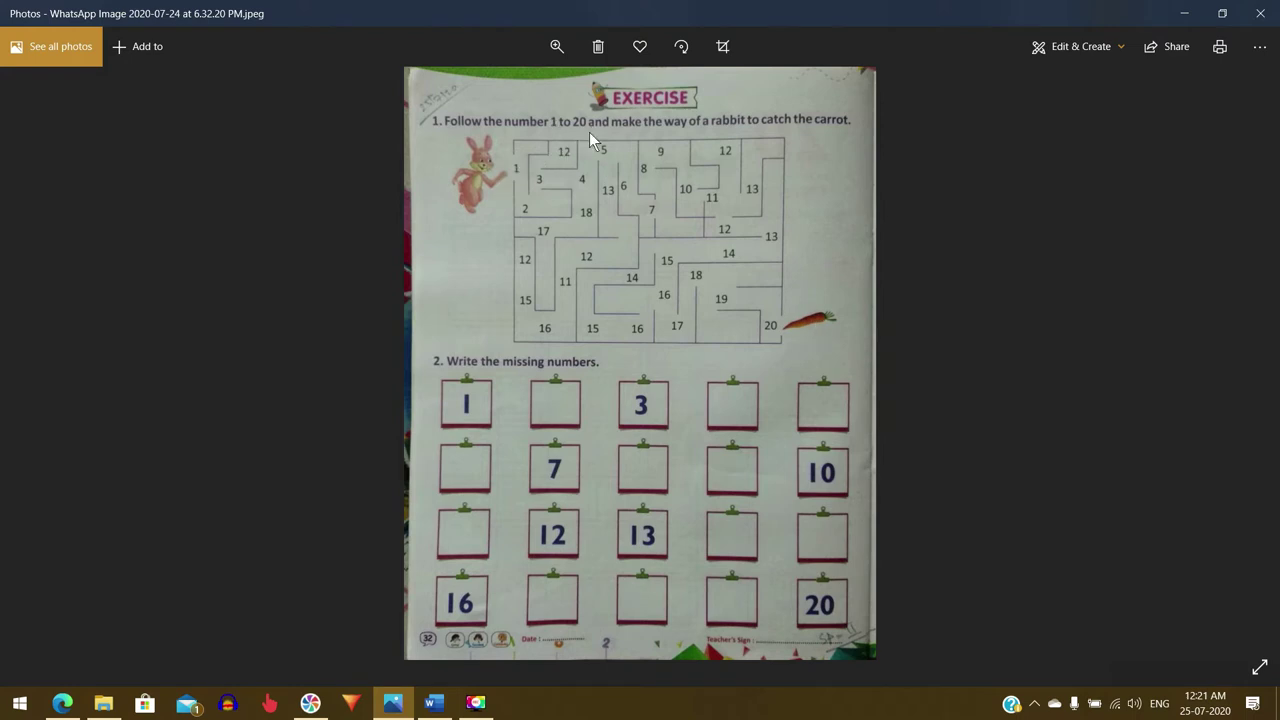
Enter Draw mode on the photo and set the ballpoint pen to magenta ink
left_click(1062, 58)
left_click(1015, 132)
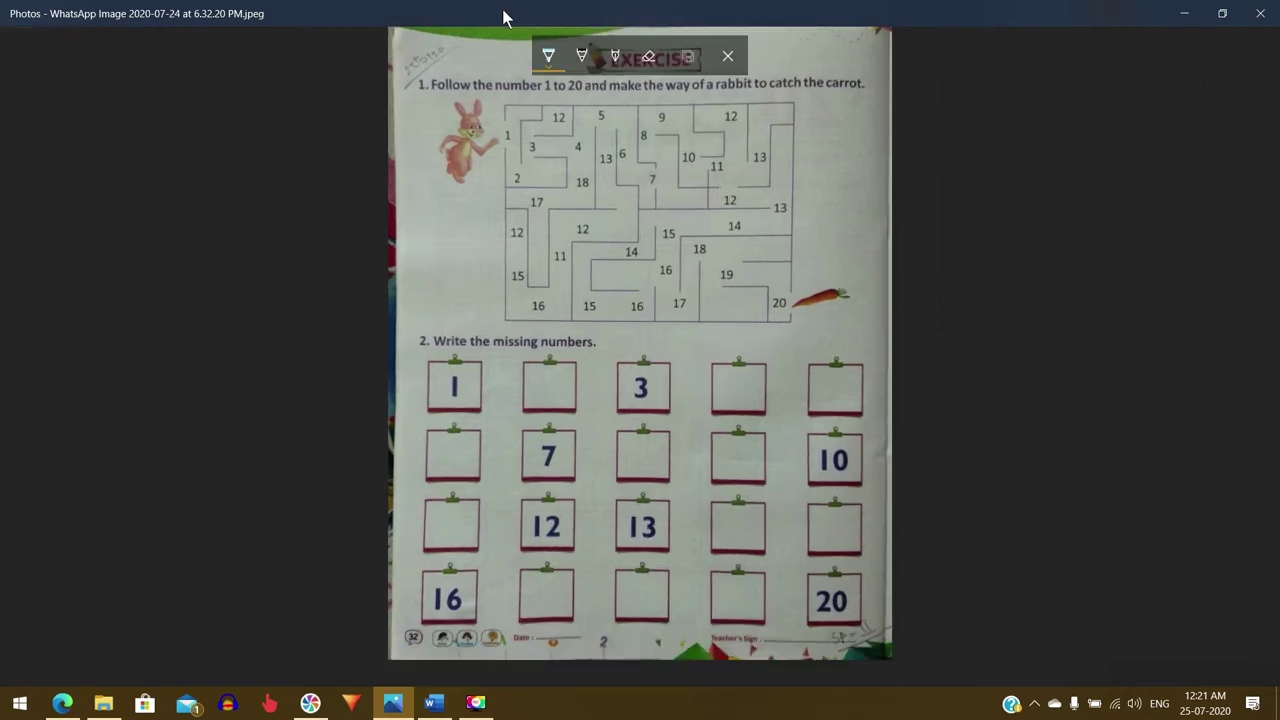
left_click(548, 56)
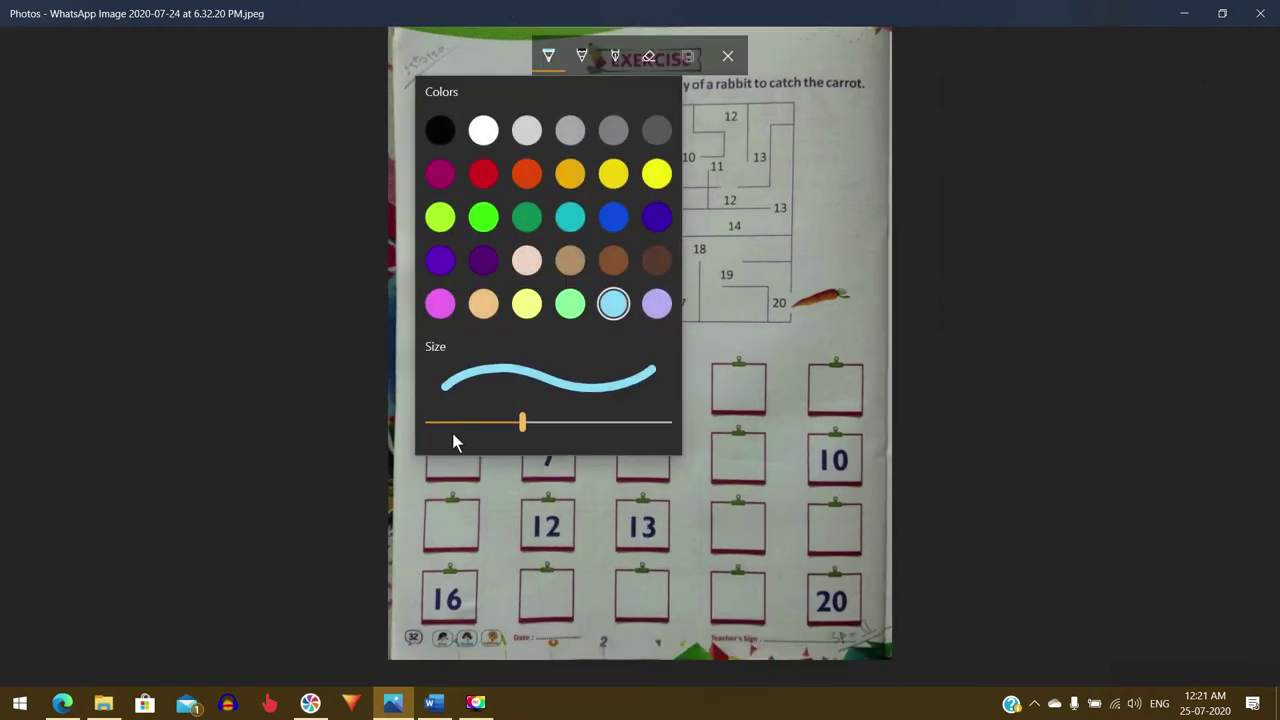
key("Escape")
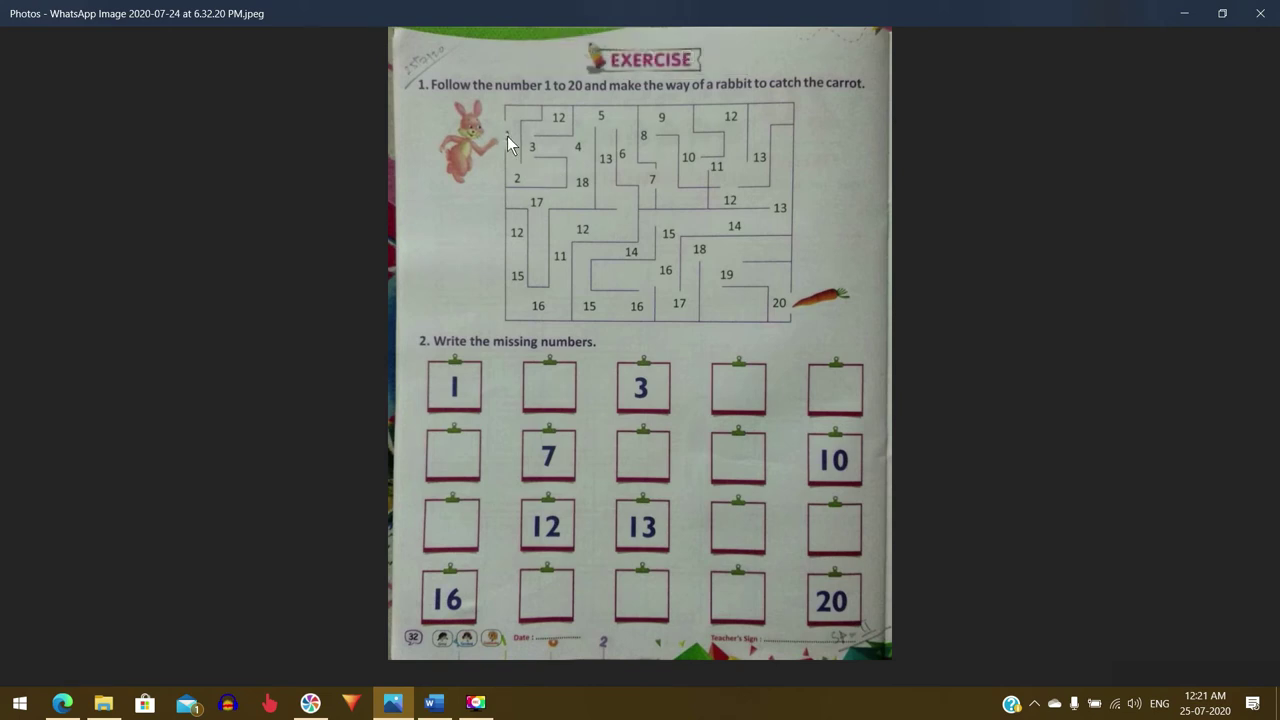
mouse_move(596, 66)
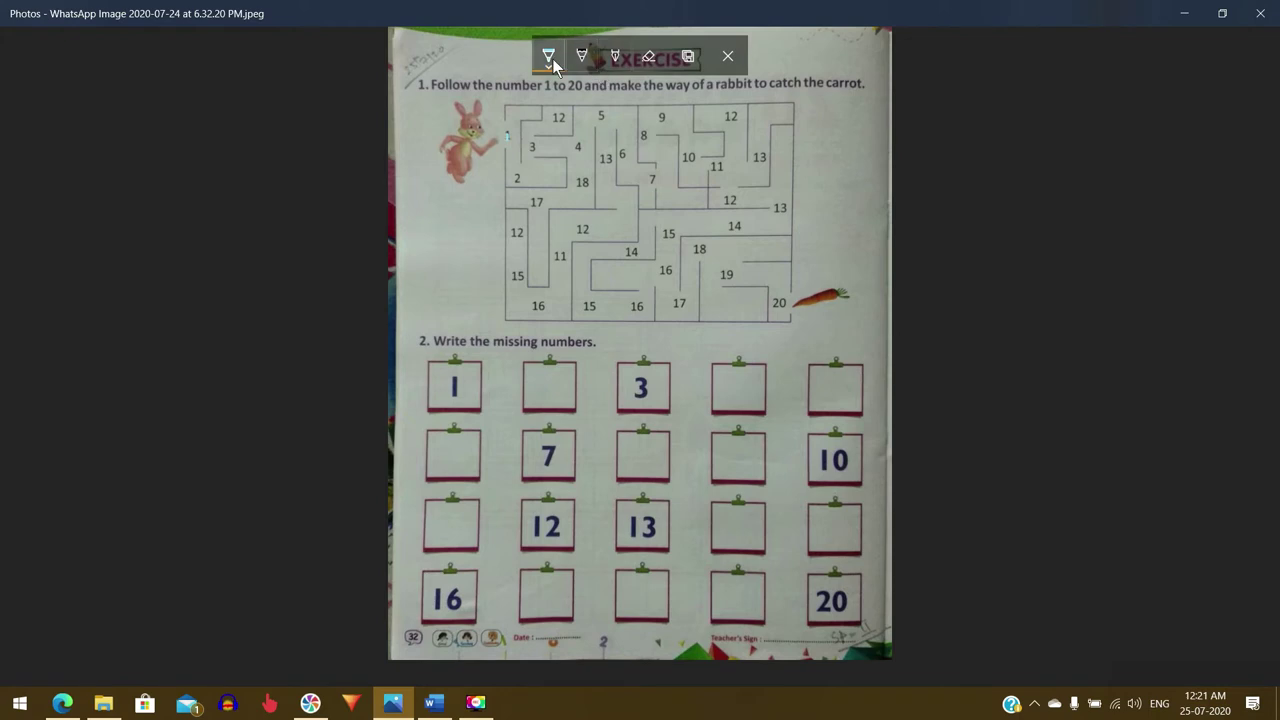
left_click(550, 57)
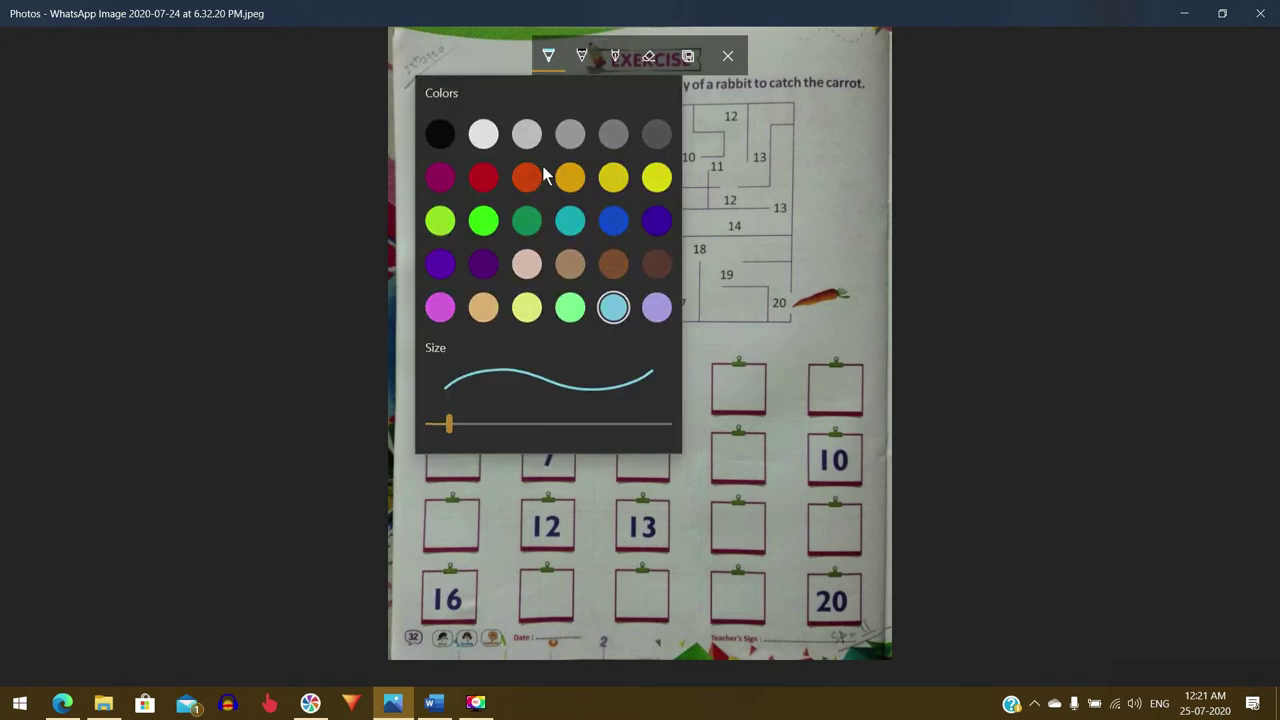
left_click(441, 174)
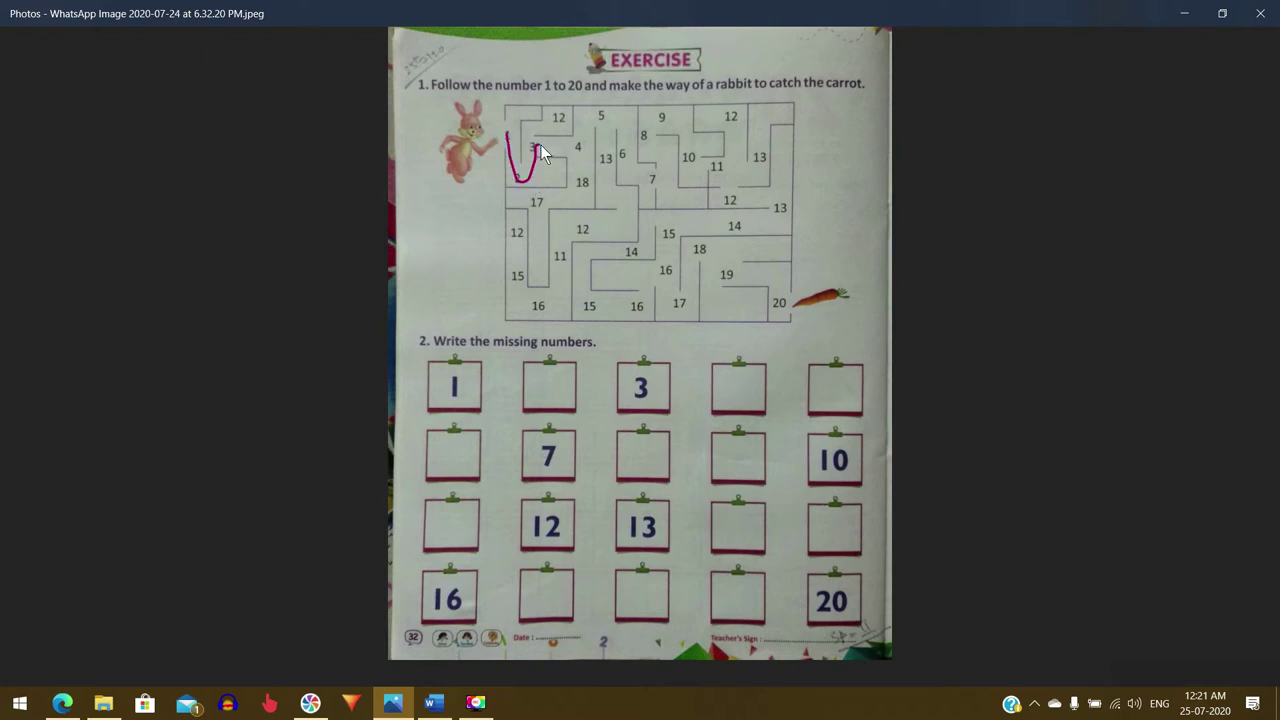
Extend the magenta maze path from 4 up to 5 and on past 7
mouse_move(581, 149)
left_mouse_down()
mouse_move(600, 118)
mouse_move(609, 127)
left_mouse_up()
left_click_drag(652, 180, 660, 168)
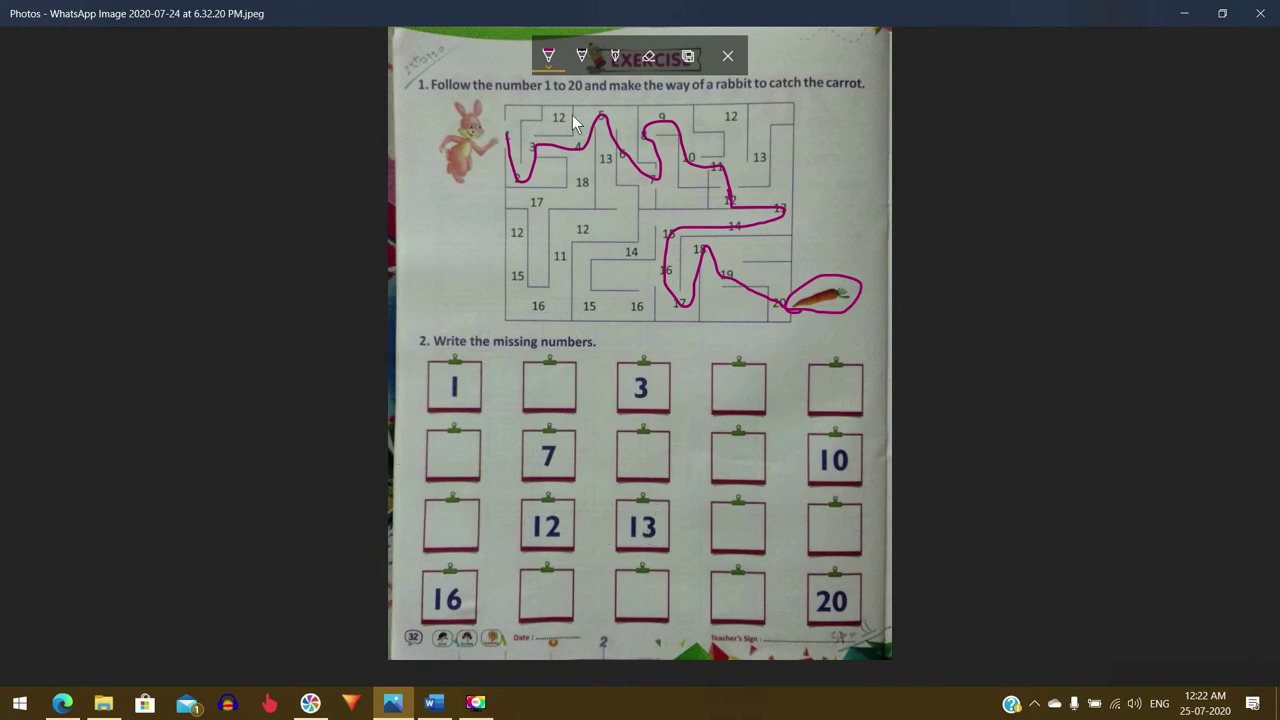
Confirm magenta ink and write 2, 4 and 5 in the top-row boxes
left_click(548, 55)
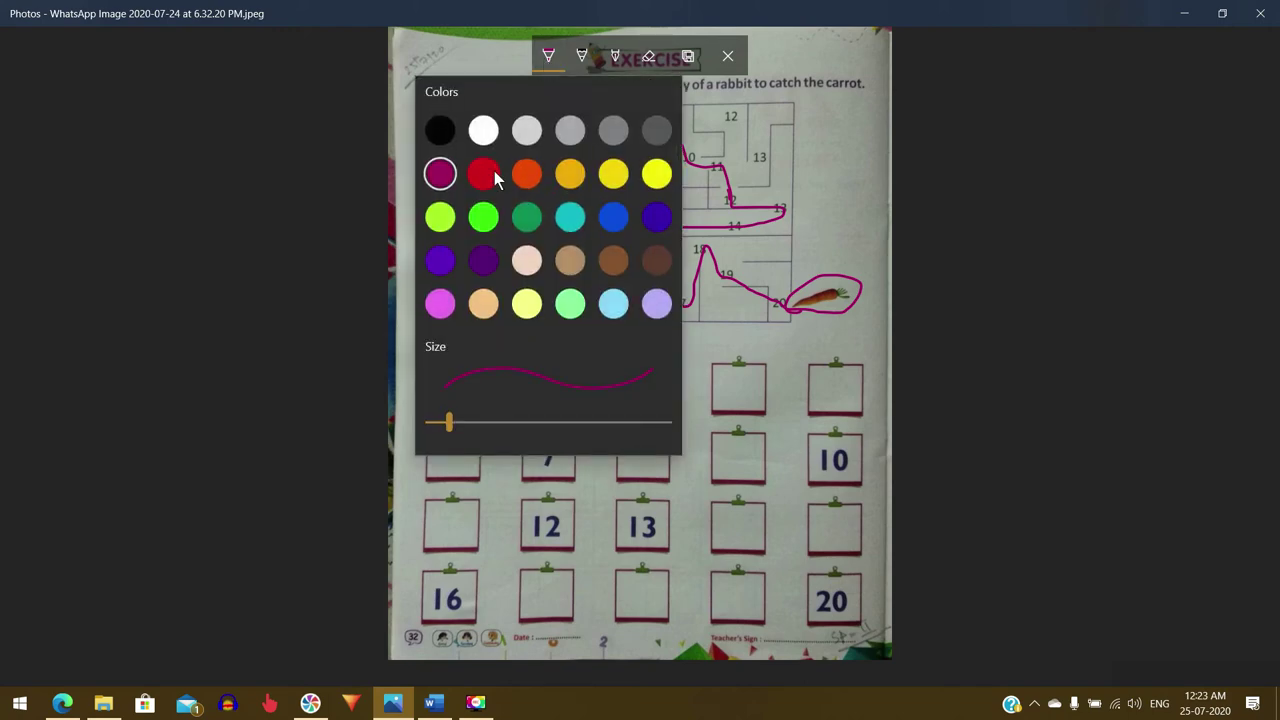
left_click(437, 175)
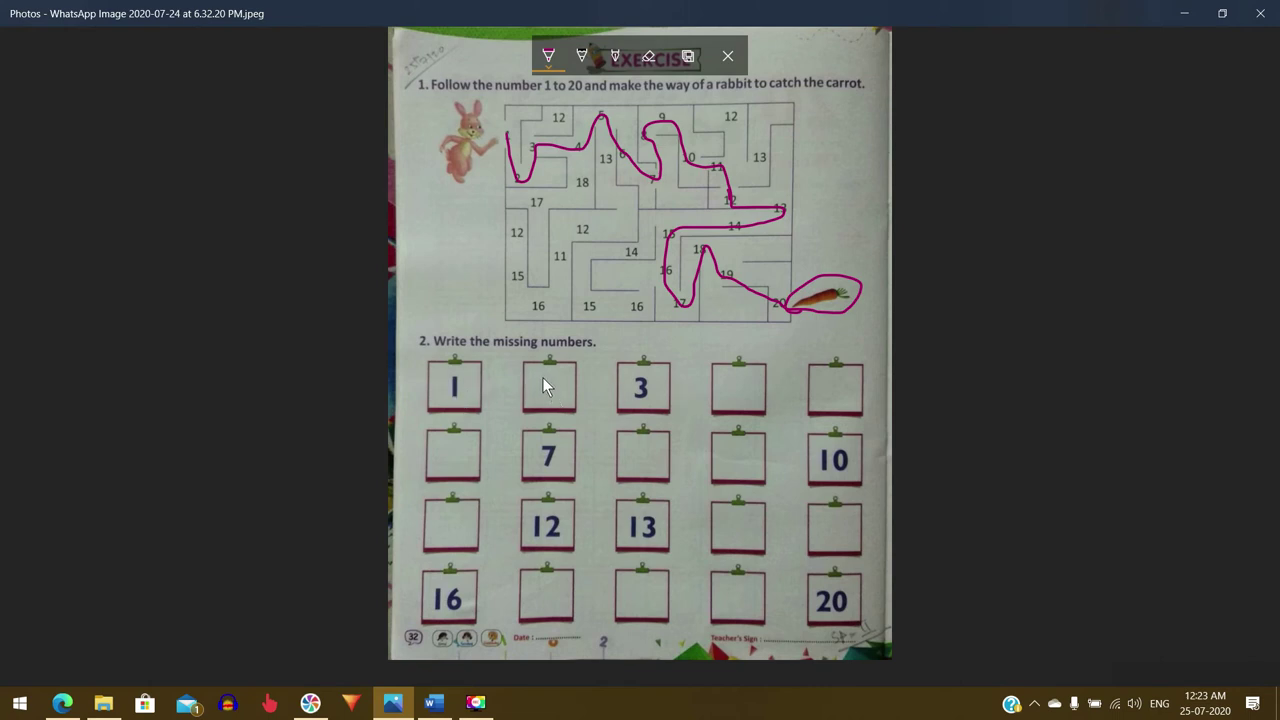
left_click_drag(542, 377, 548, 372)
left_click_drag(738, 373, 752, 404)
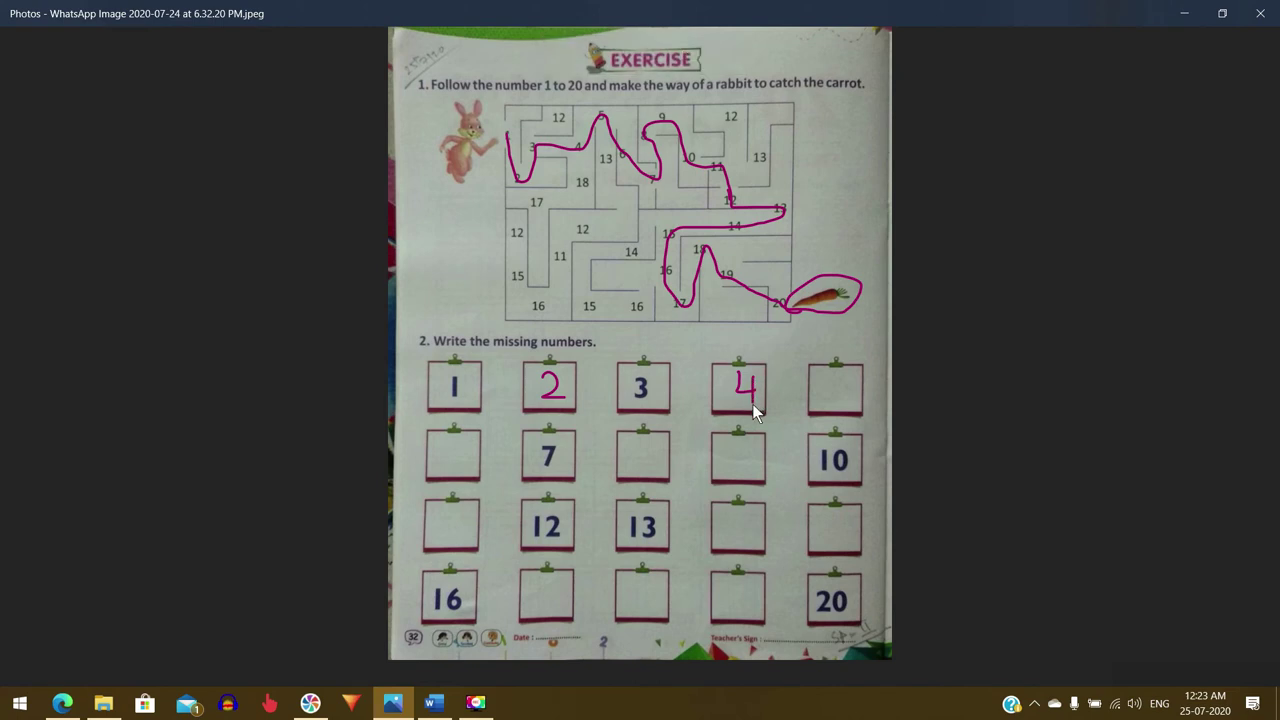
left_click_drag(846, 377, 832, 378)
Write 6, 8 and 9 in the second row and begin 11
left_click_drag(465, 443, 456, 442)
mouse_move(648, 441)
left_mouse_down()
mouse_move(633, 452)
mouse_move(640, 468)
mouse_move(646, 452)
left_mouse_up()
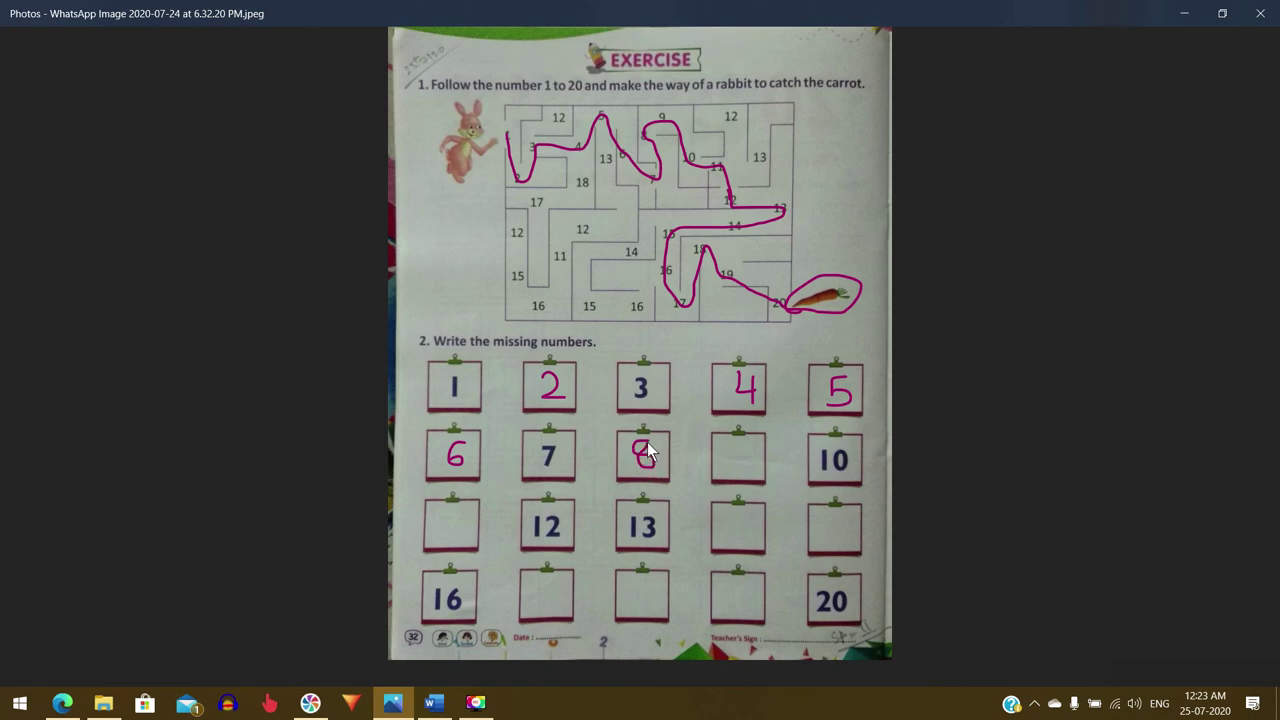
left_click_drag(744, 443, 728, 445)
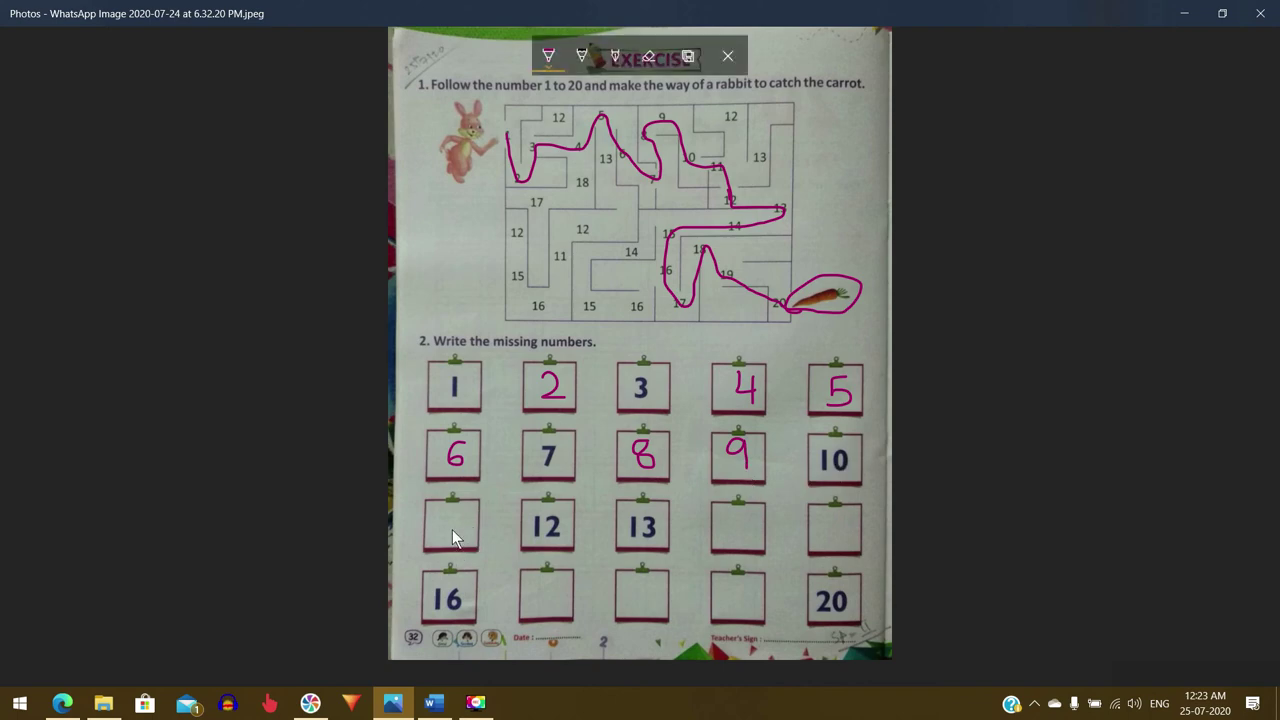
left_click_drag(444, 512, 444, 520)
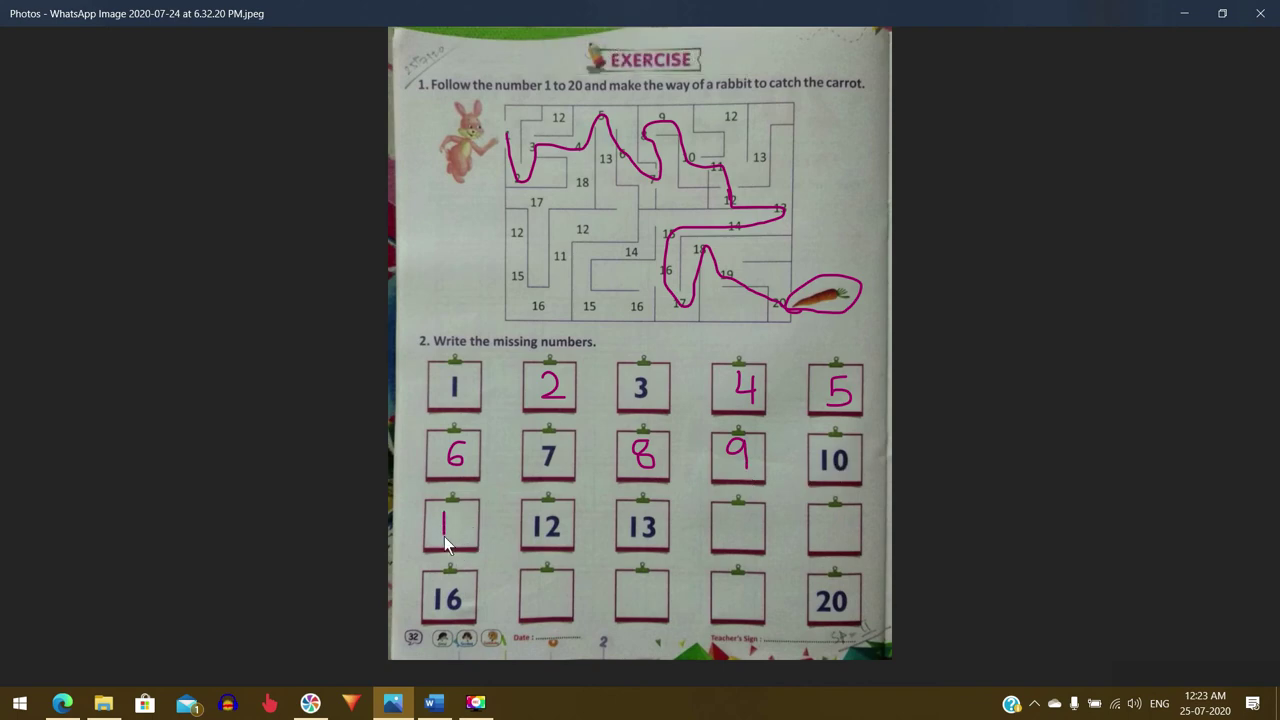
Write 11, 14, 15, 17 and 18 in magenta in their empty boxes
left_click_drag(459, 513, 458, 531)
mouse_move(726, 512)
left_mouse_down()
mouse_move(727, 537)
mouse_move(749, 530)
left_mouse_up()
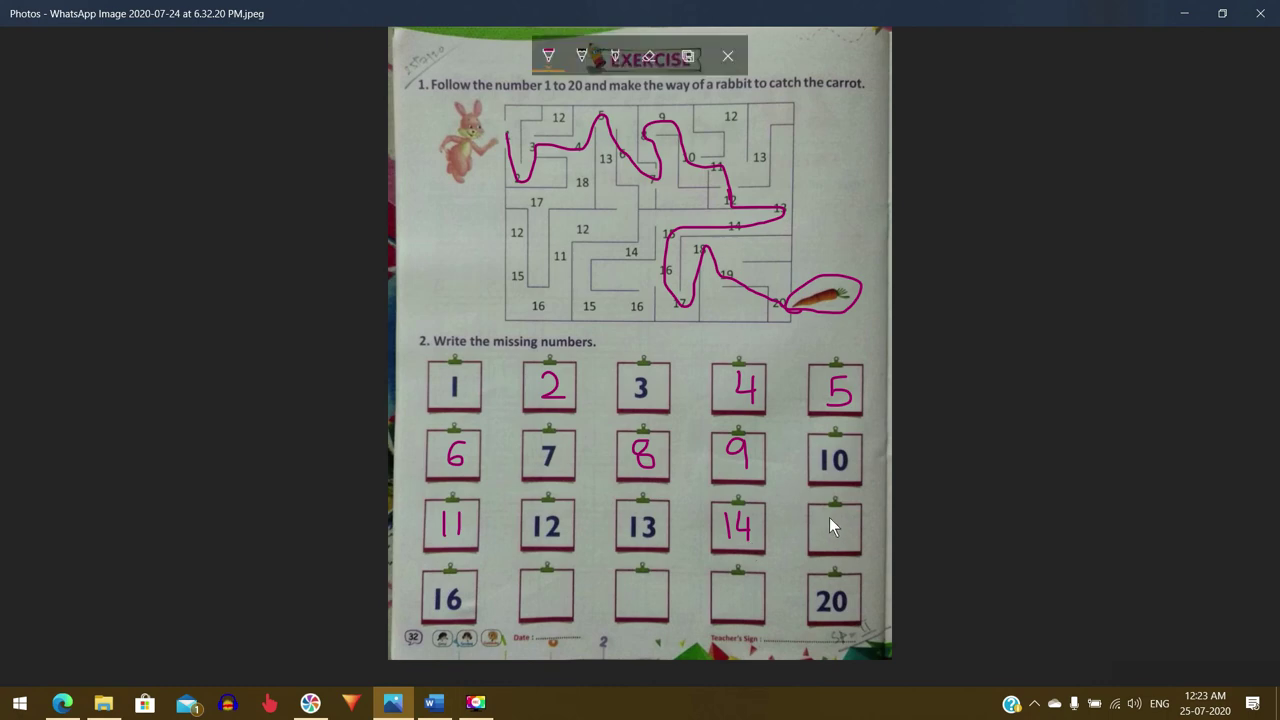
mouse_move(826, 516)
left_mouse_down()
mouse_move(826, 539)
mouse_move(832, 524)
left_mouse_up()
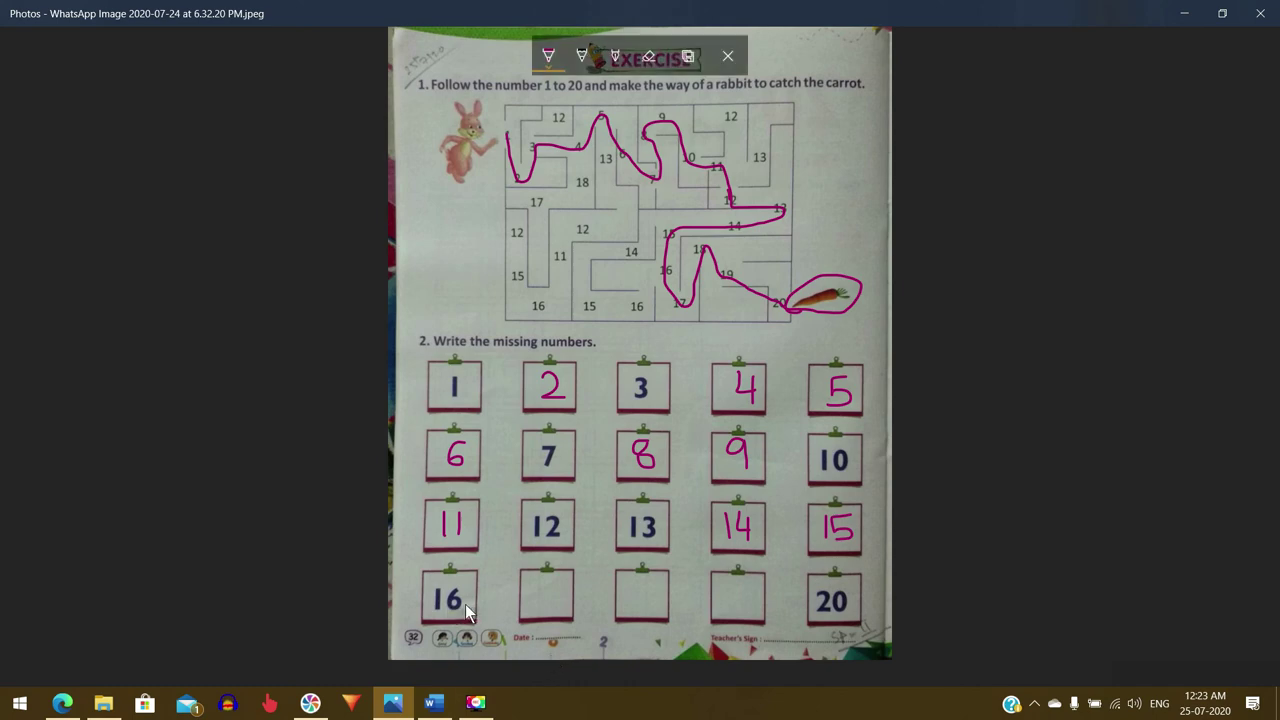
mouse_move(535, 583)
left_mouse_down()
mouse_move(537, 607)
mouse_move(564, 596)
mouse_move(556, 608)
left_mouse_up()
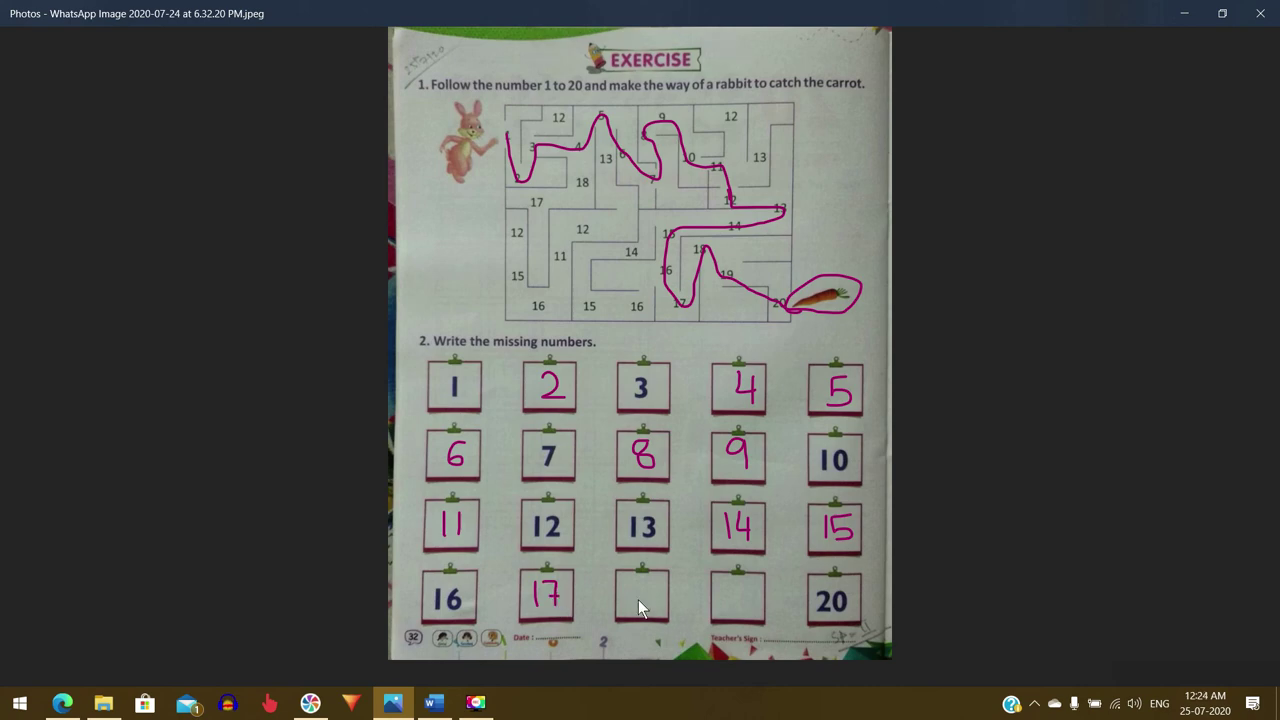
mouse_move(623, 583)
left_mouse_down()
mouse_move(625, 605)
mouse_move(652, 584)
mouse_move(728, 595)
left_mouse_up()
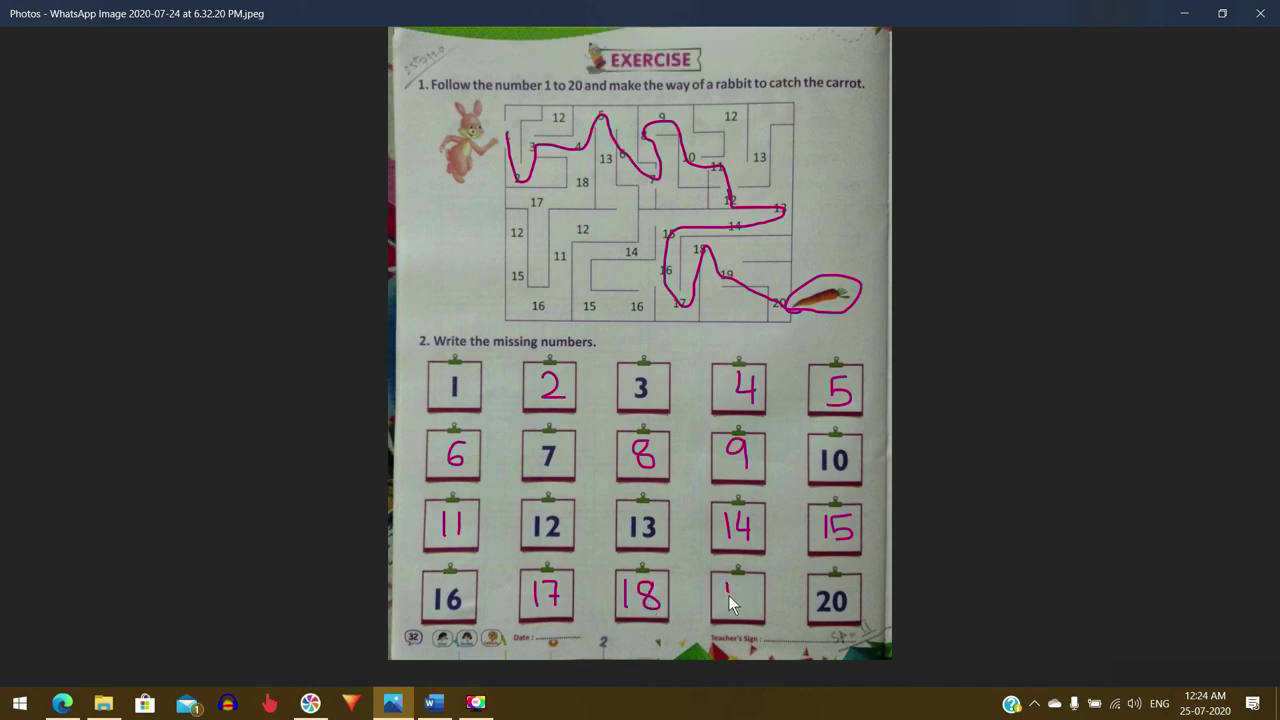